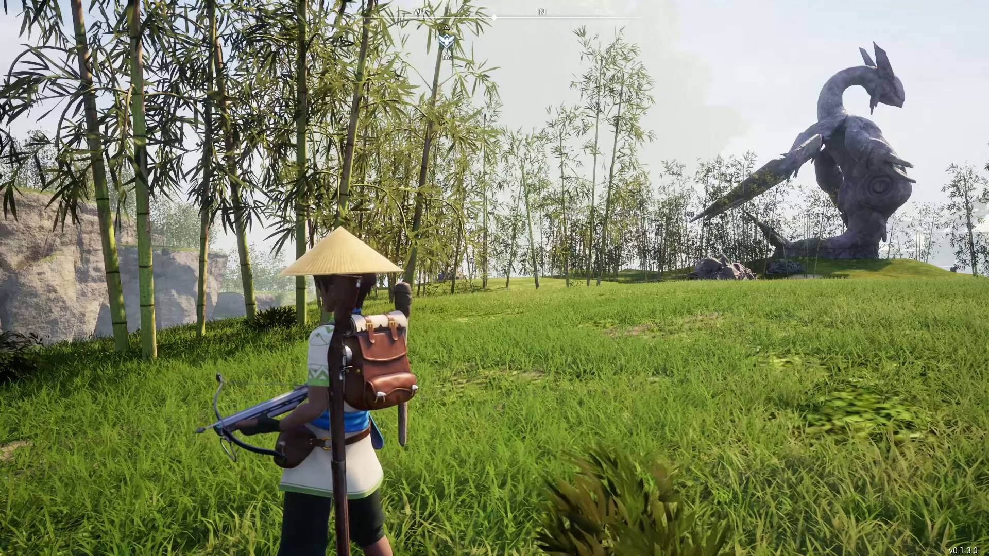
Look around in Palworld, then make the character wave from the pal Emotes menu
key(a)
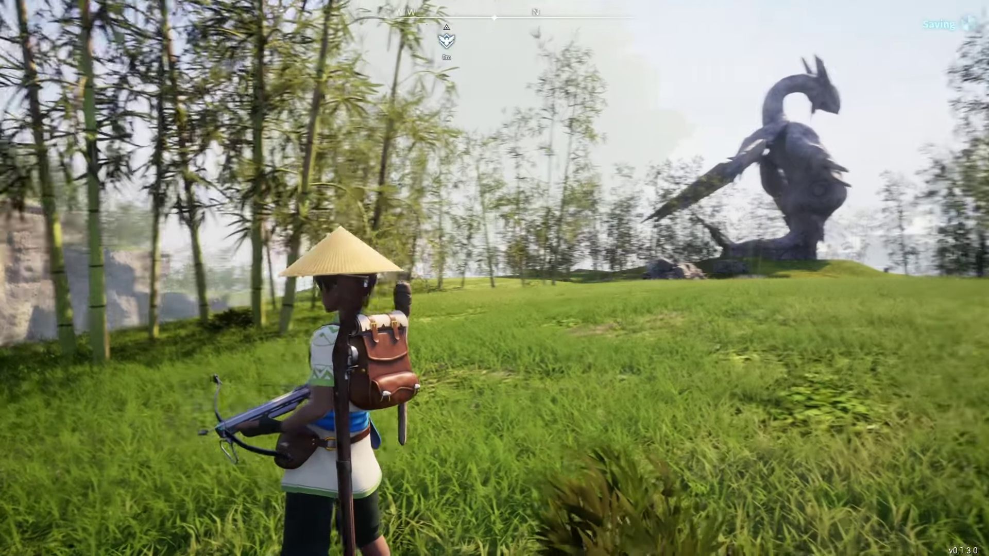
key(e)
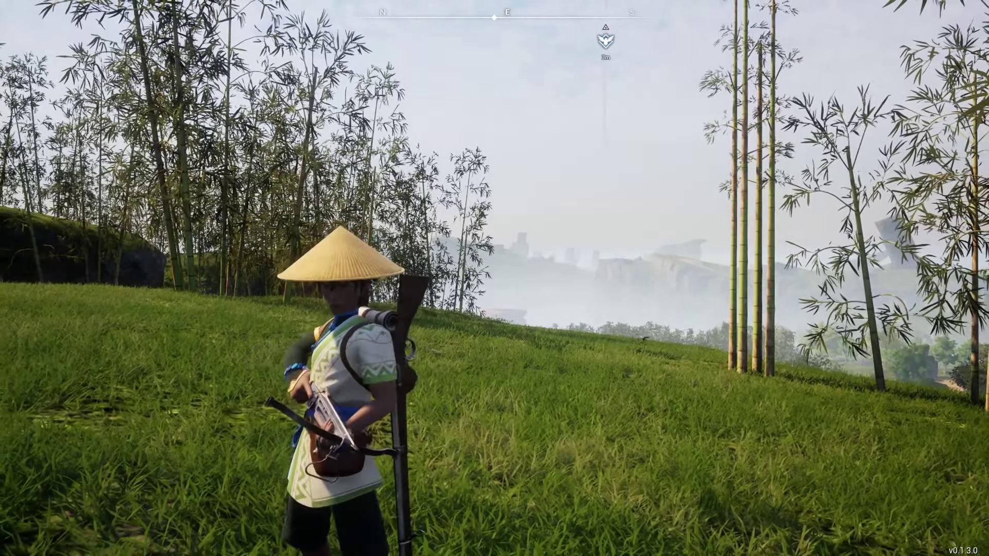
key(f)
key(Return)
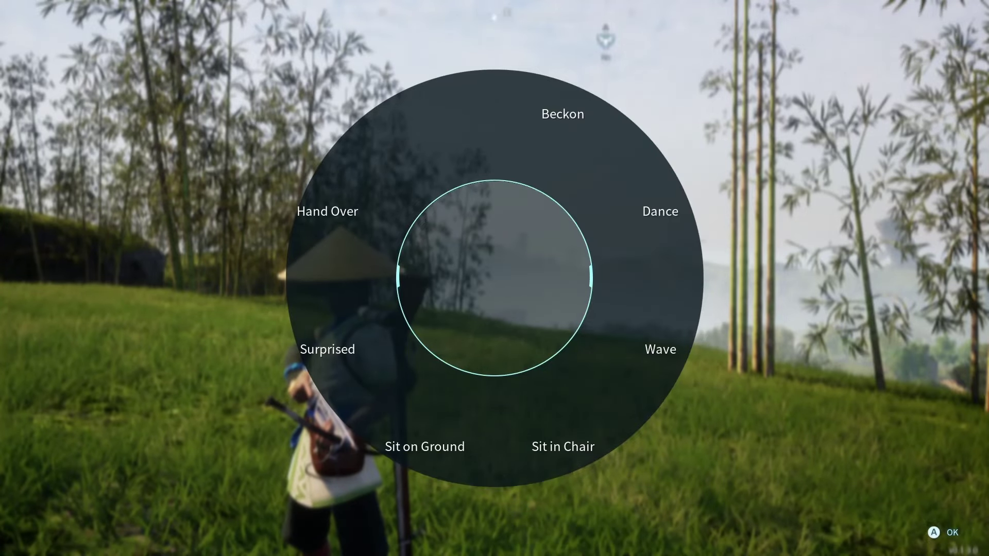
key(Return)
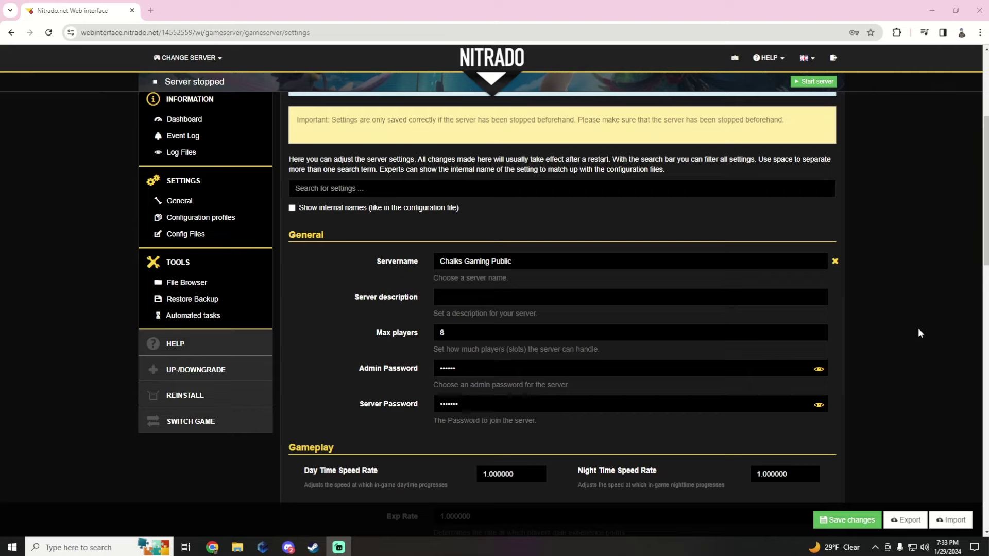
Scroll down to the Gameplay section showing the rates and the Death Penalty option
scroll(914, 334, down, 4)
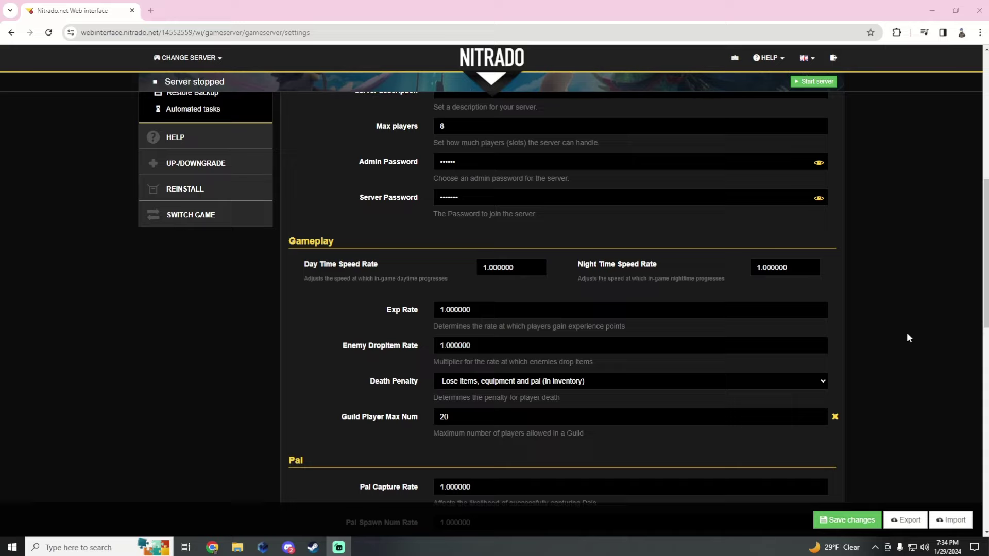
Pick 'Lose items and equipment' from the Death Penalty dropdown and deselect the field
click(822, 382)
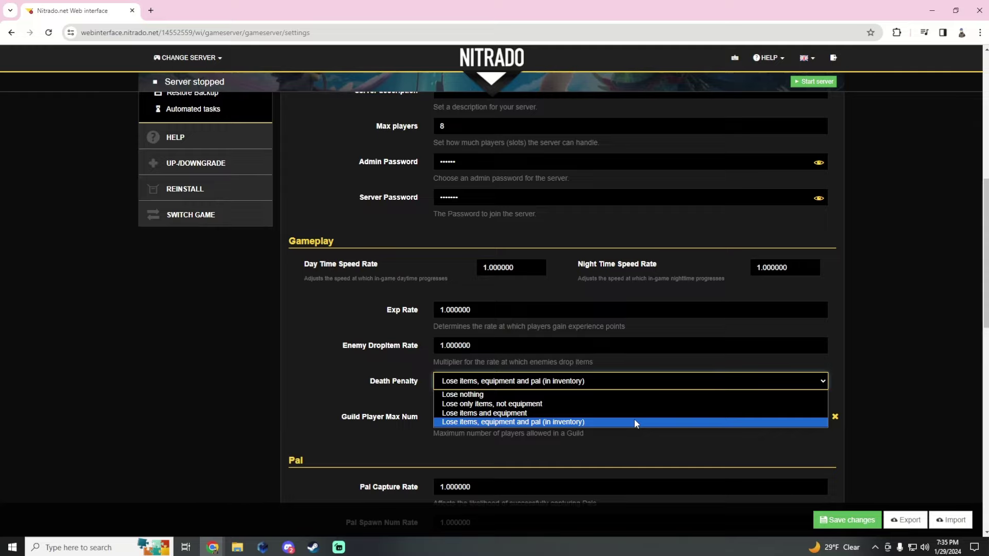
click(600, 413)
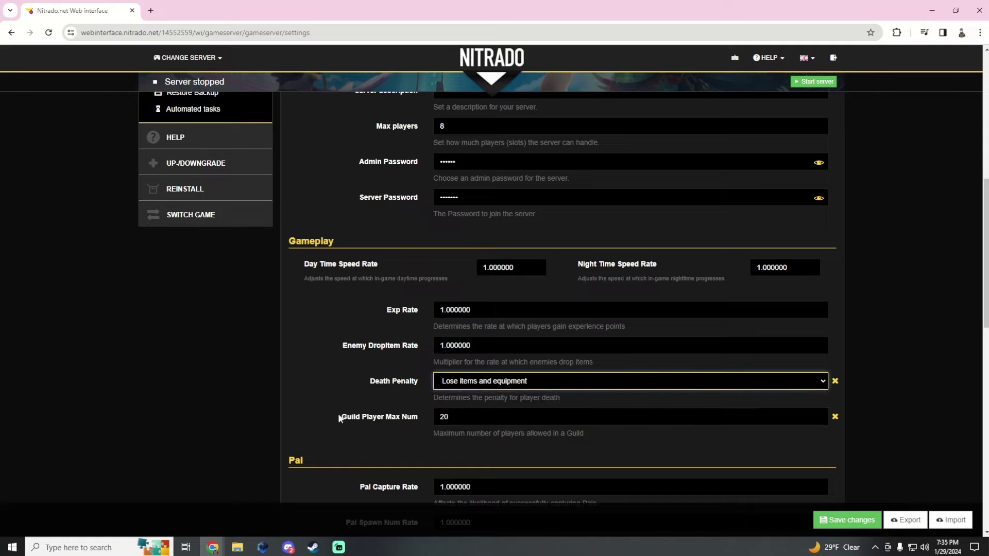
drag(338, 417, 407, 419)
click(388, 433)
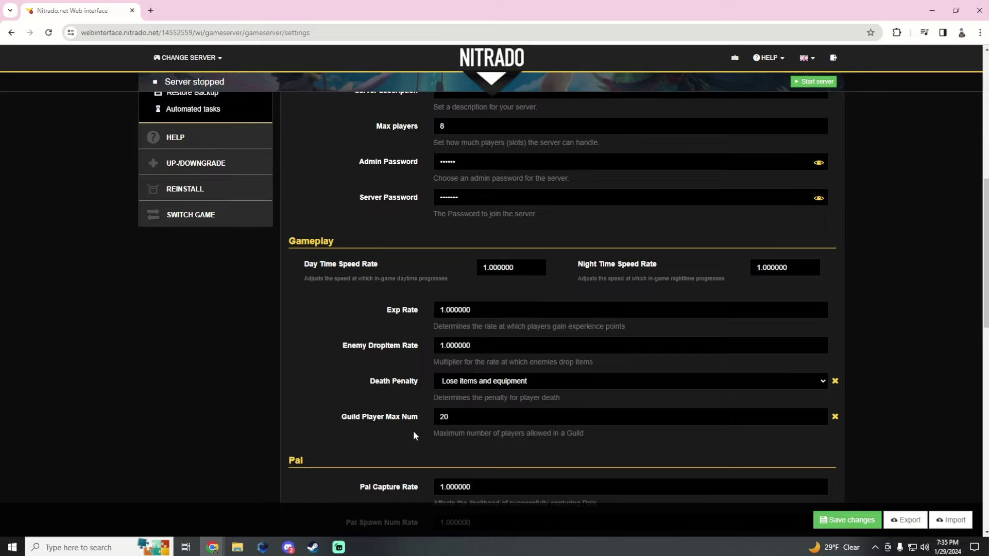
Scroll to the Pal section and focus the Pal Spawn Num Rate value
scroll(711, 364, down, 4)
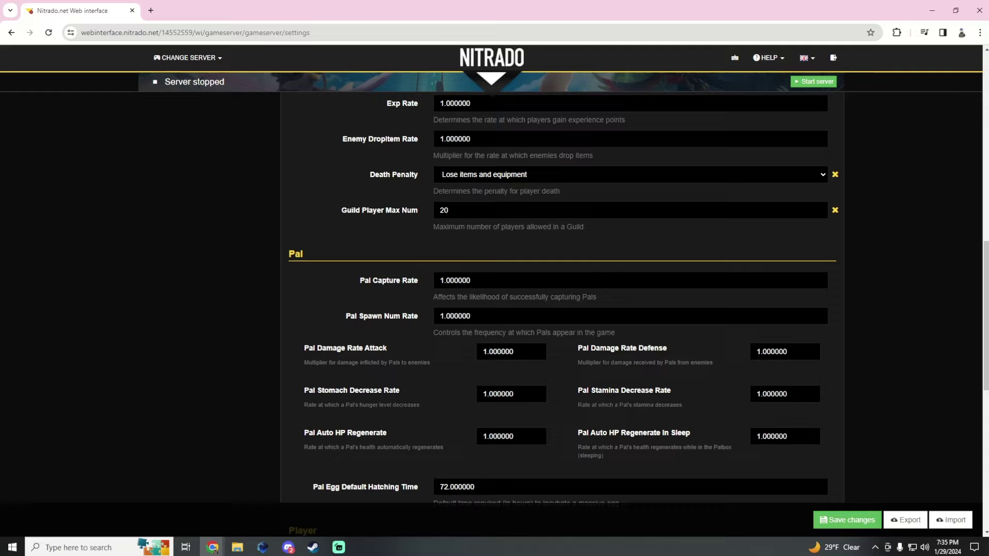
key(Tab)
key(End)
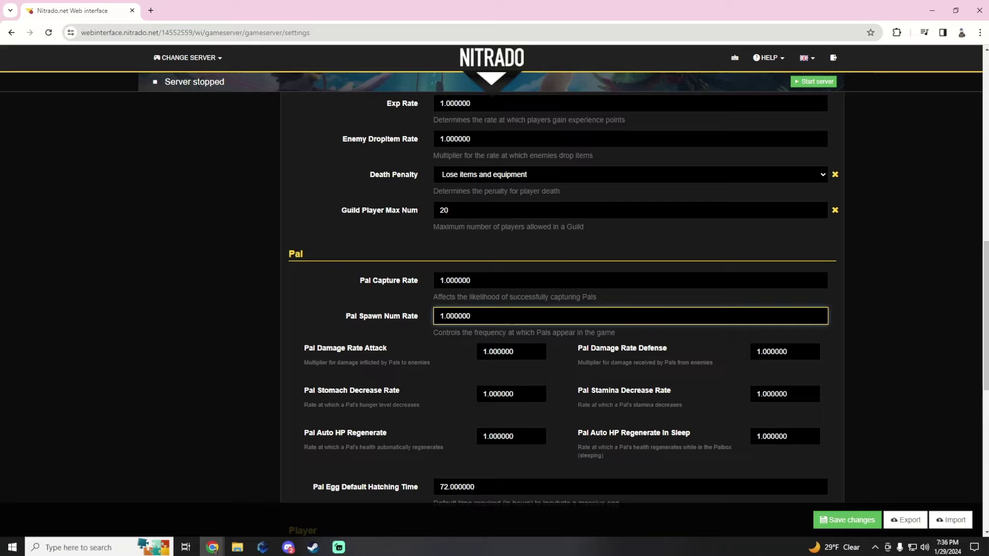
Inspect the Pal Damage Rate Attack, Defense and Stomach Decrease Rate settings without editing them
double_click(309, 349)
double_click(628, 348)
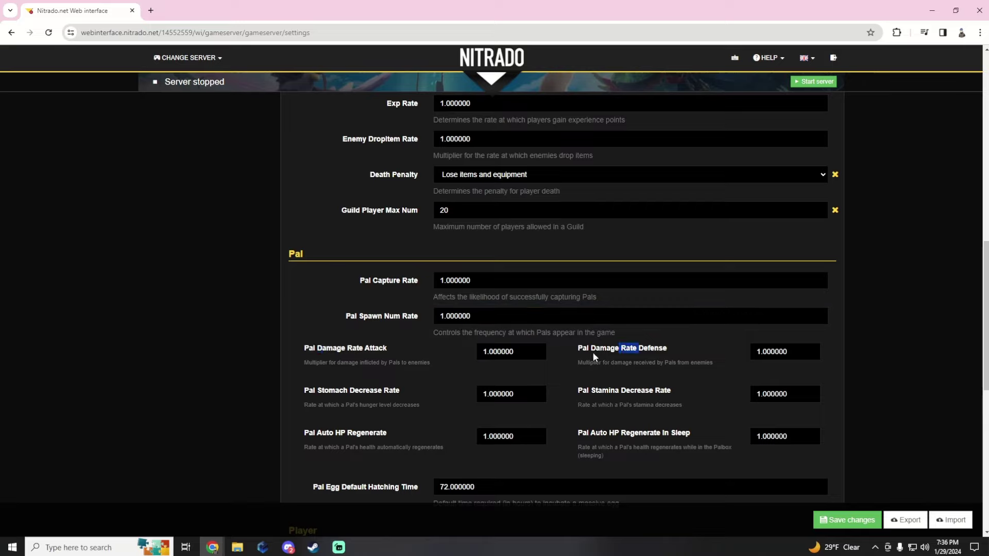
click(338, 397)
drag(341, 407, 429, 414)
click(423, 412)
Inspect the Pal Egg Default Hatching Time field at 72.000000 hours and its description
scroll(624, 396, down, 2)
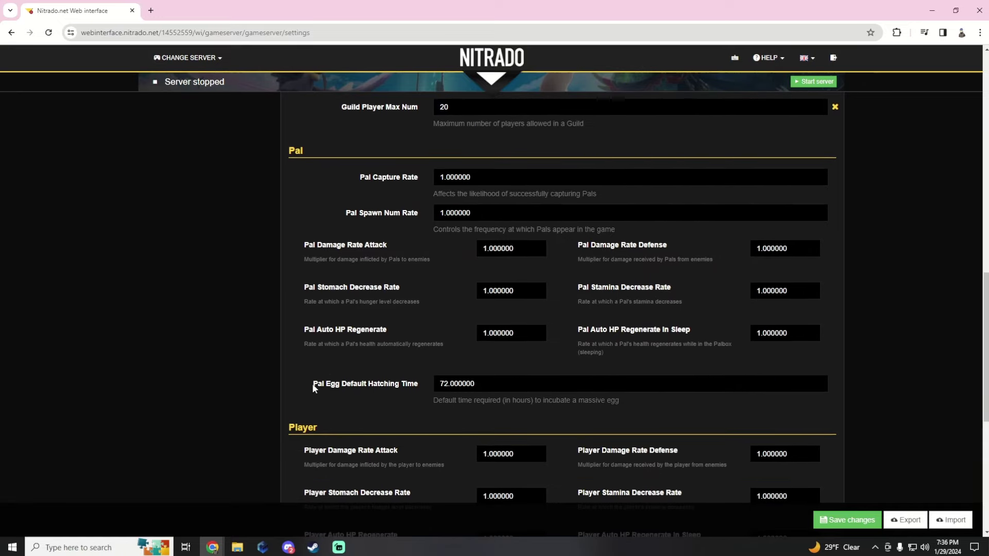
drag(314, 386, 417, 385)
click(334, 386)
mouse_move(309, 386)
mouse_down()
mouse_move(393, 385)
mouse_move(347, 382)
mouse_up()
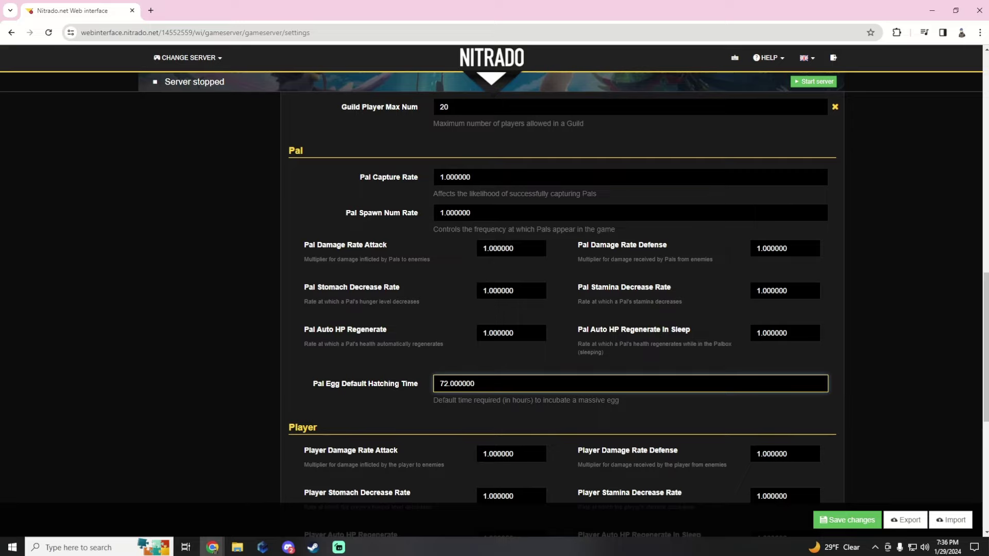
drag(536, 400, 623, 406)
click(638, 406)
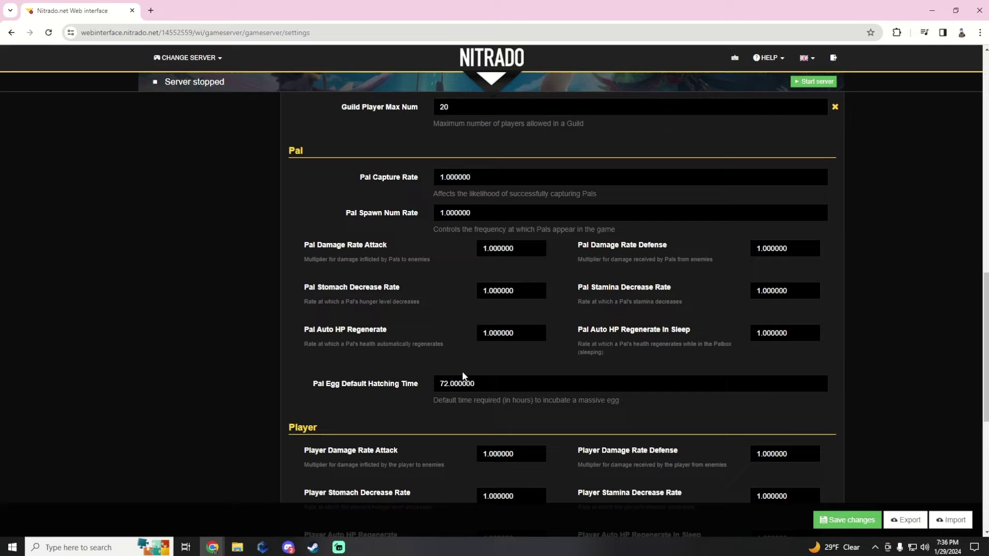
Scroll to the Player settings and look over their rows without changing values
scroll(443, 360, down, 3)
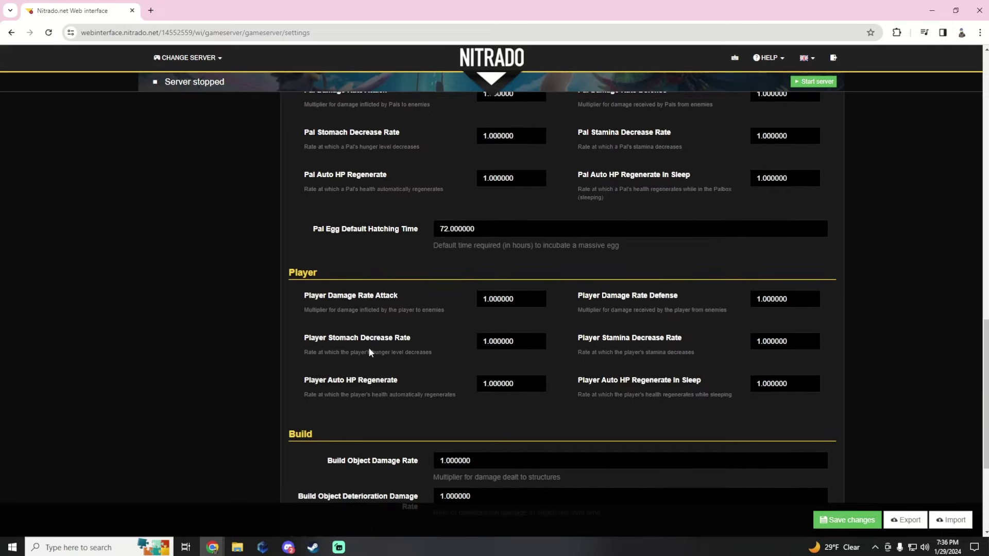
drag(289, 299, 383, 348)
click(338, 303)
scroll(587, 323, up, 3)
scroll(317, 332, down, 4)
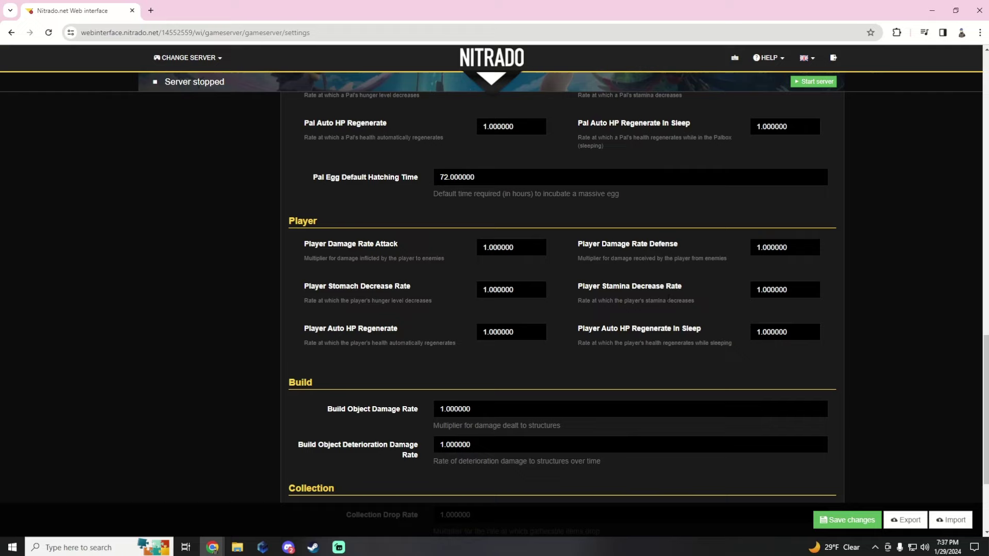
Inspect the Build Object Deterioration Damage Rate field, leaving it at 1.000000
scroll(567, 280, down, 2)
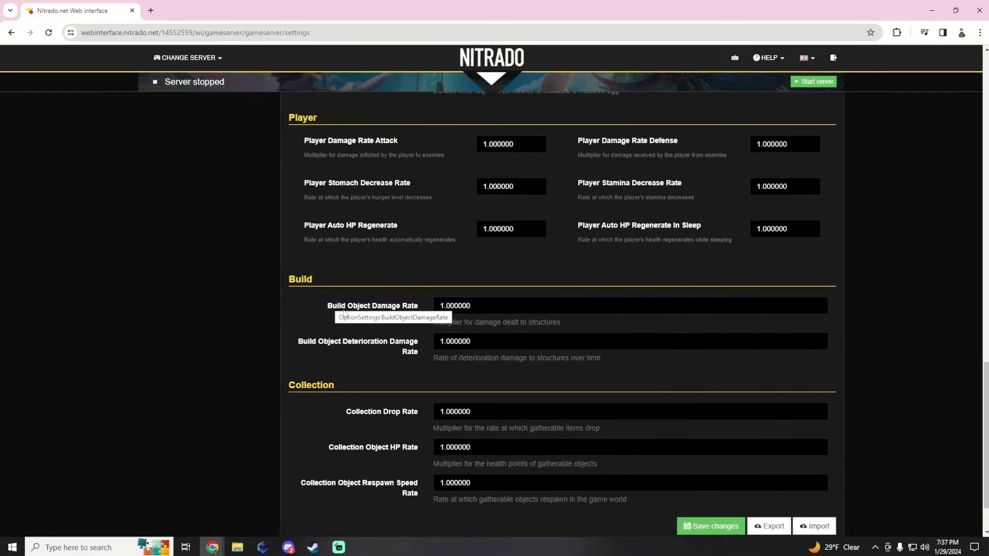
drag(313, 343, 410, 348)
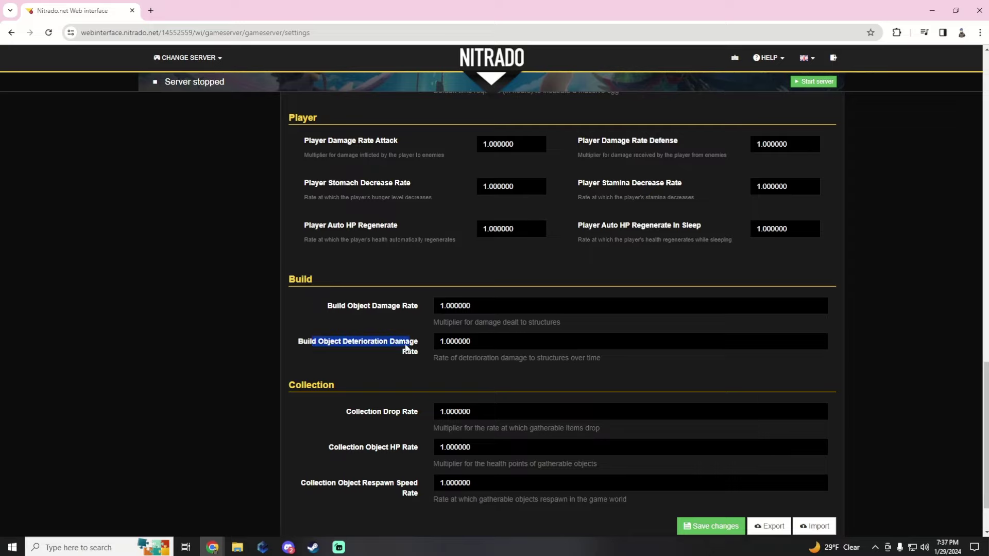
click(386, 336)
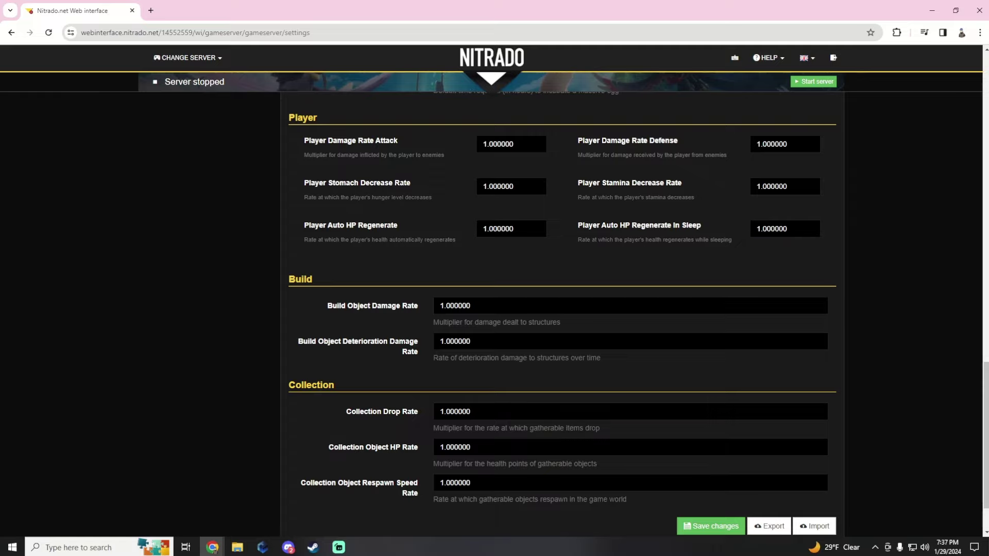
key(Tab)
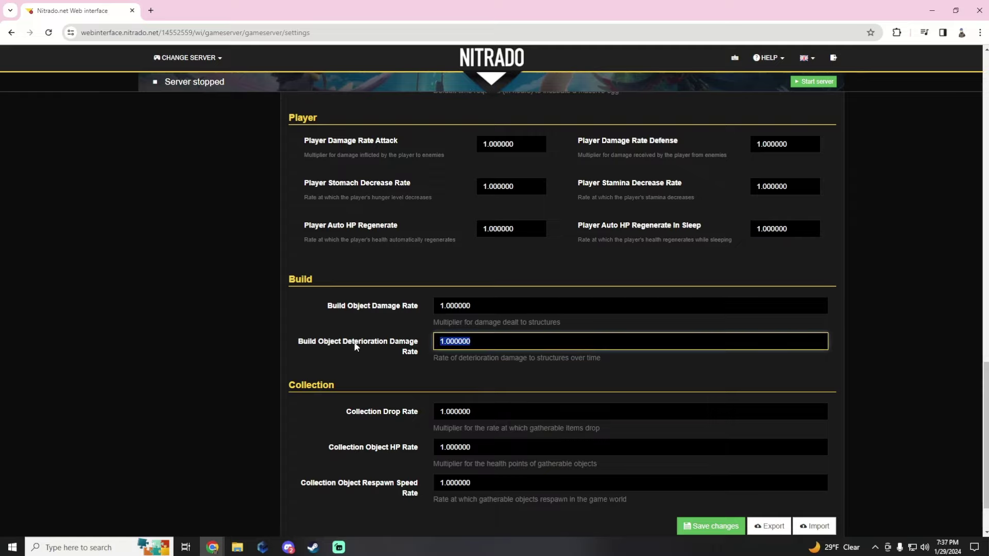
click(309, 331)
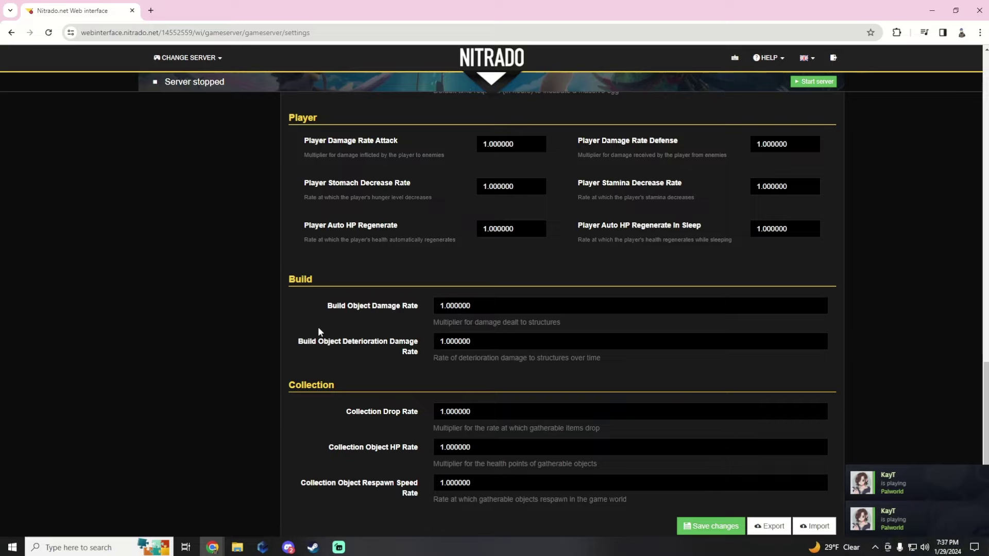
scroll(319, 329, down, 1)
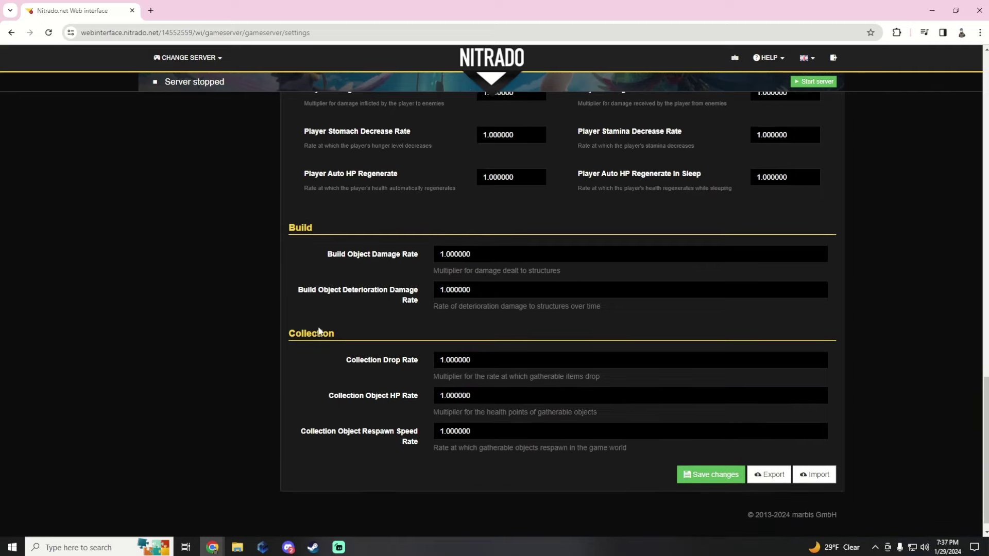
drag(345, 347, 400, 352)
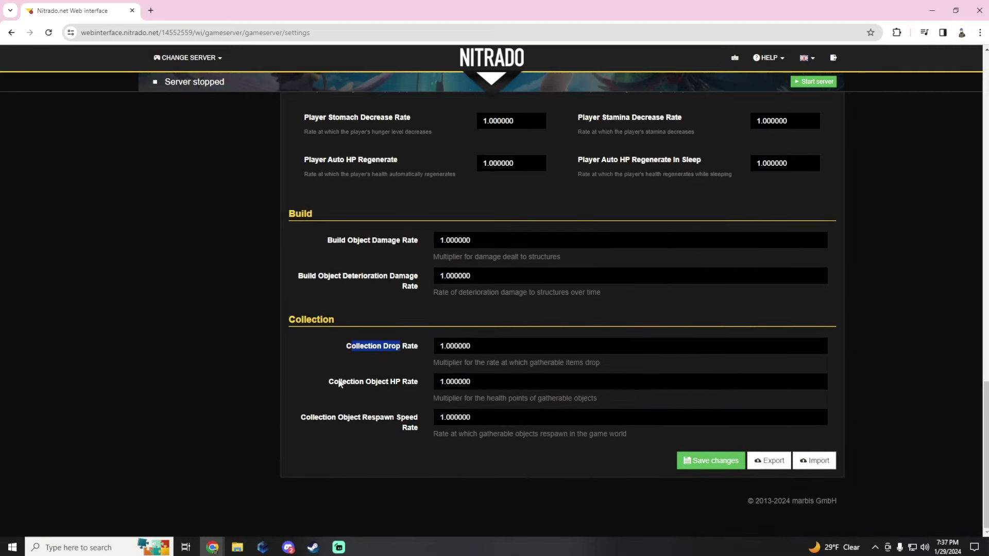
drag(331, 389, 393, 397)
click(371, 386)
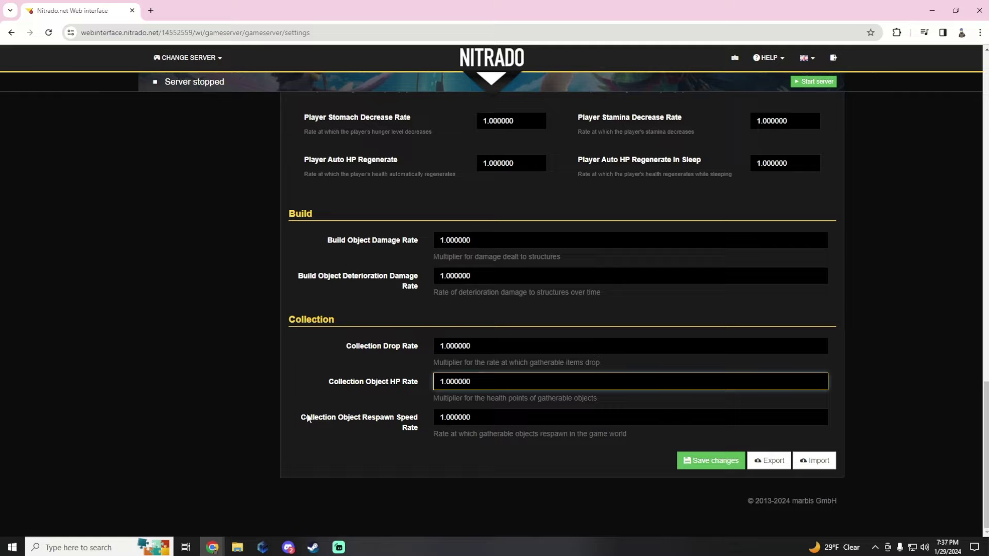
drag(309, 417, 340, 422)
click(337, 422)
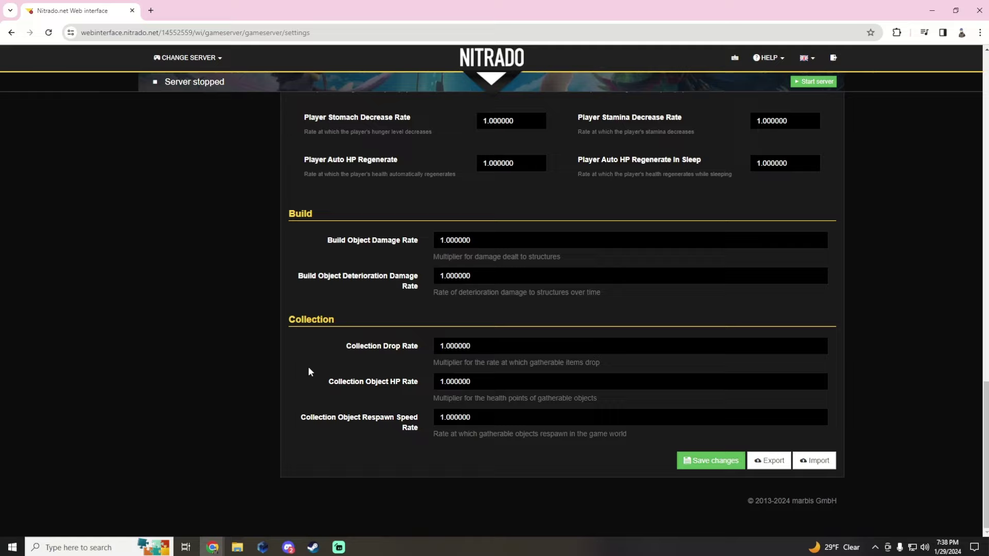
Scroll back up to confirm Exp Rate 1.000000 and Death Penalty 'Lose items and equipment'
scroll(309, 370, up, 3)
scroll(309, 371, up, 4)
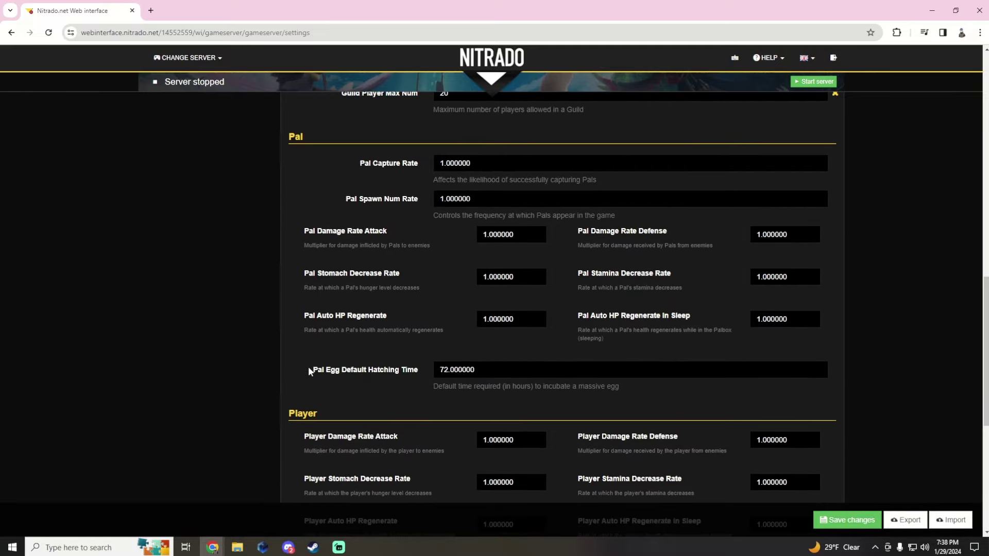
scroll(309, 371, up, 3)
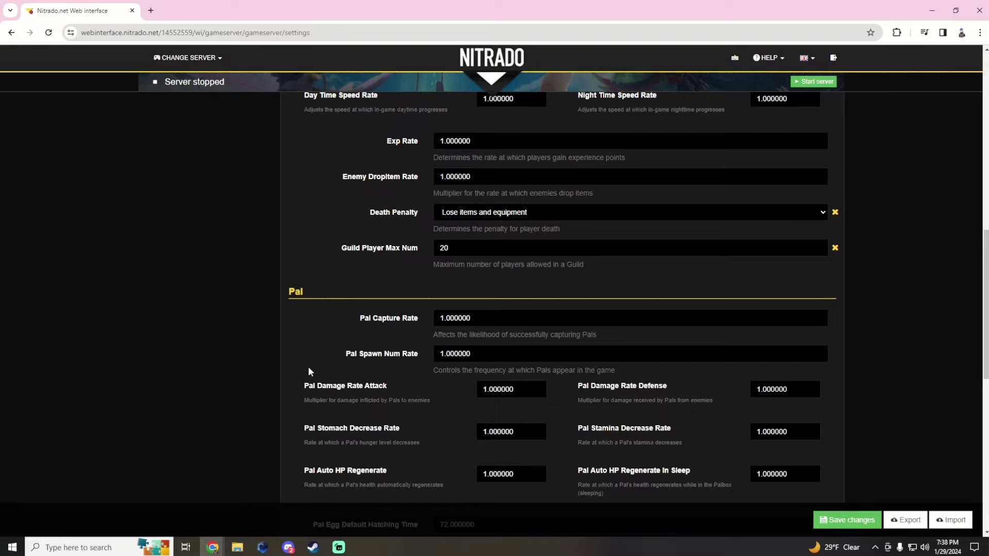
scroll(308, 370, up, 3)
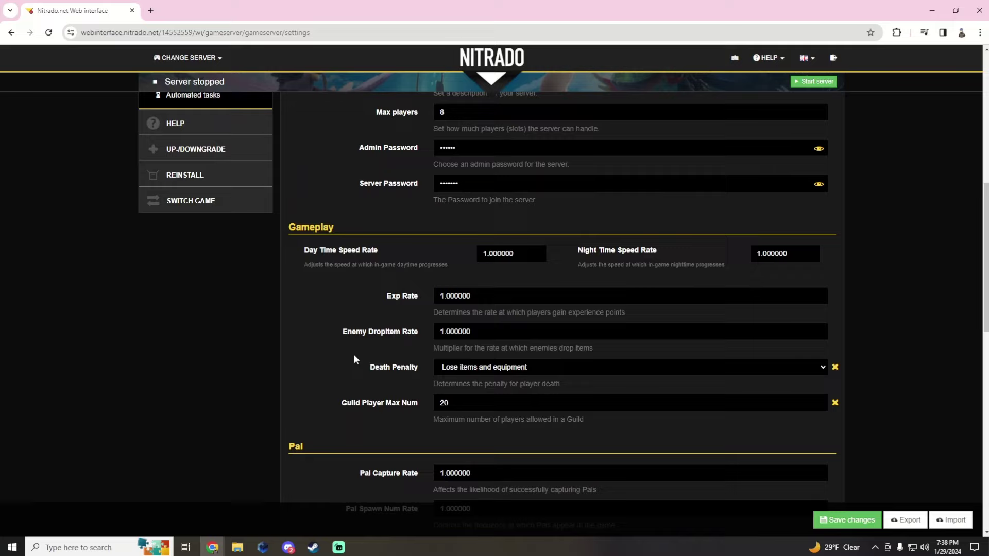
scroll(353, 359, up, 1)
drag(379, 420, 345, 422)
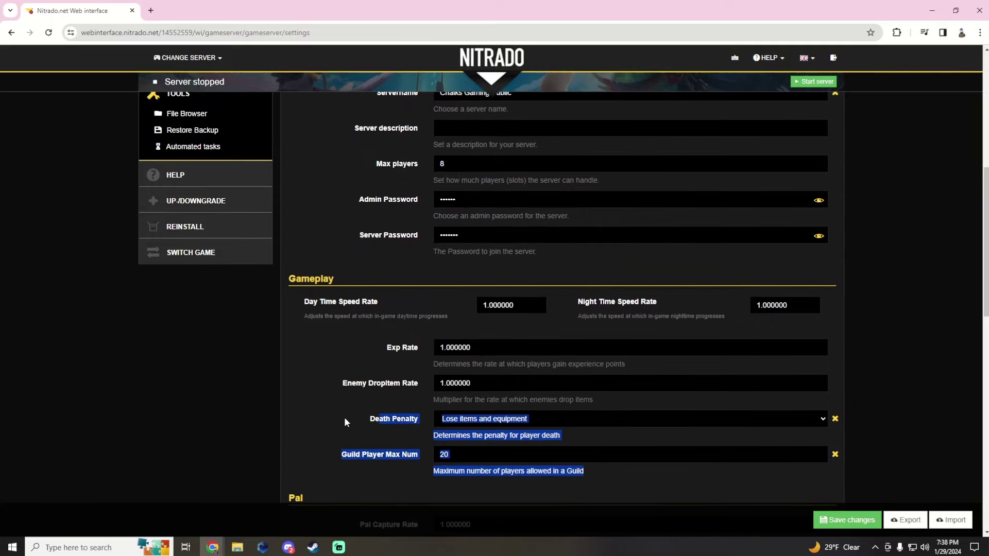
click(360, 351)
scroll(360, 350, down, 4)
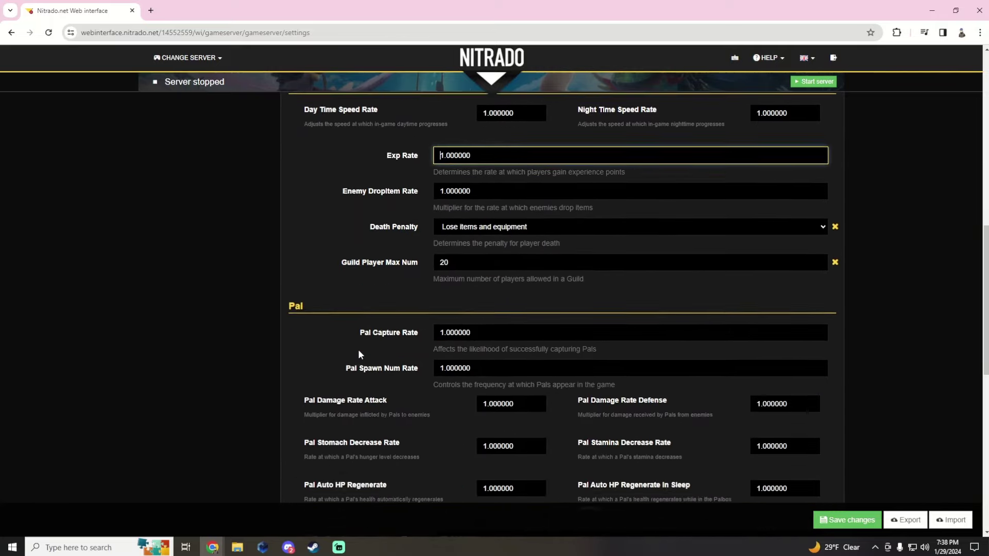
scroll(359, 355, down, 3)
scroll(334, 360, up, 7)
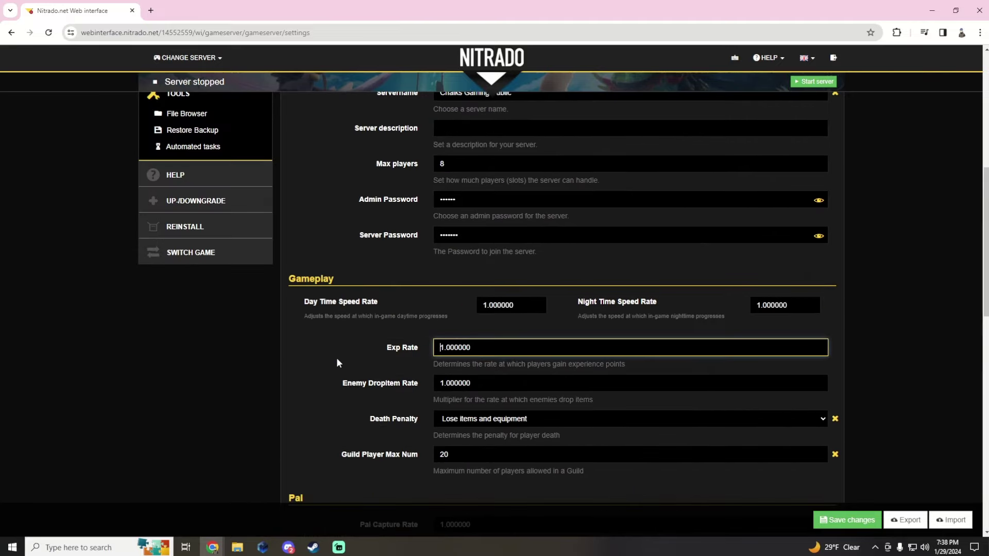
scroll(360, 361, up, 2)
scroll(369, 361, down, 1)
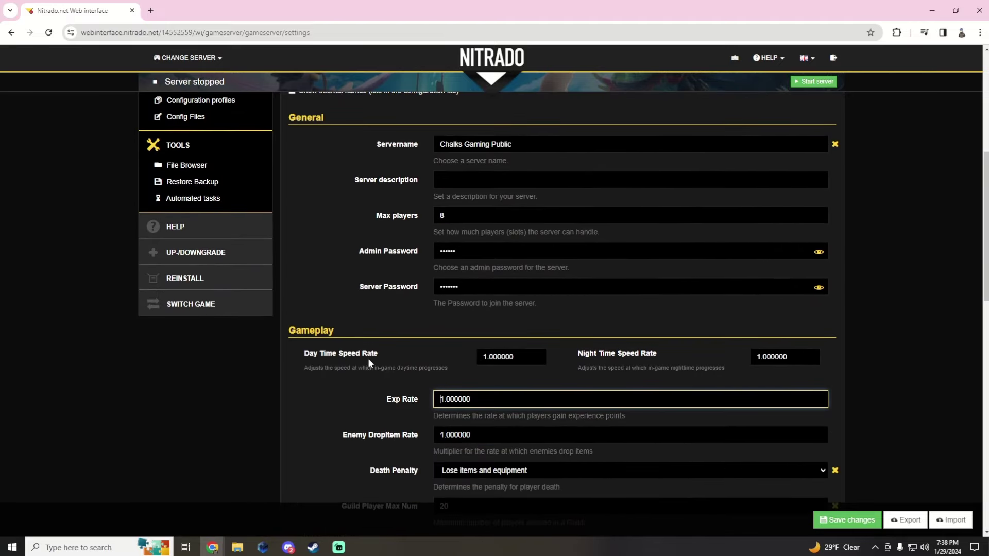